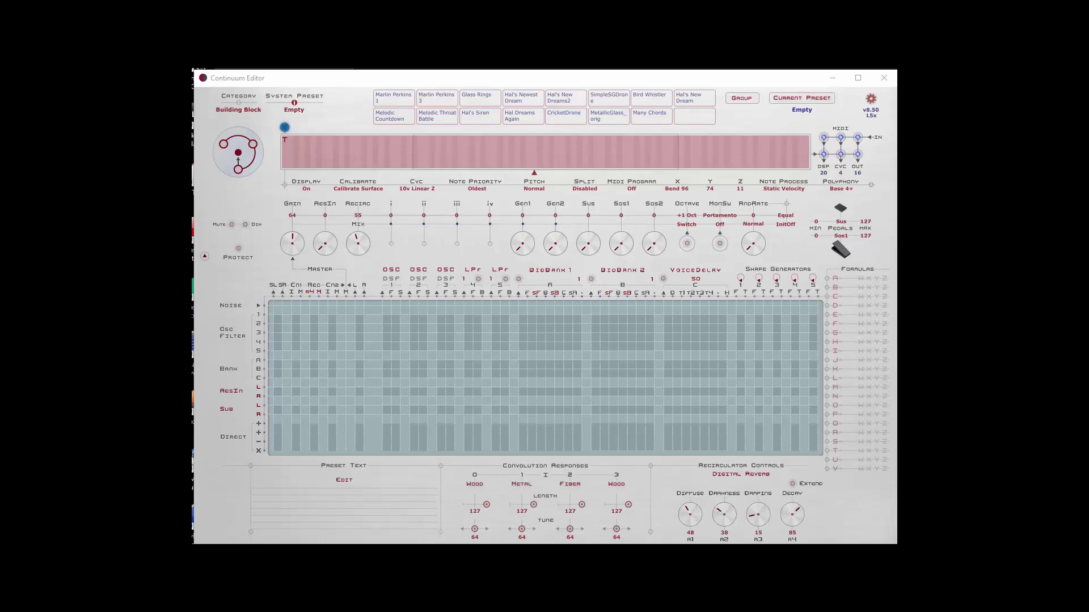
Step: Convert the two LPF slots to OSC 4 and OSC 5 and set BioBank 1 to SineBank
{"action": "left_click", "coordinate": [515, 307]}
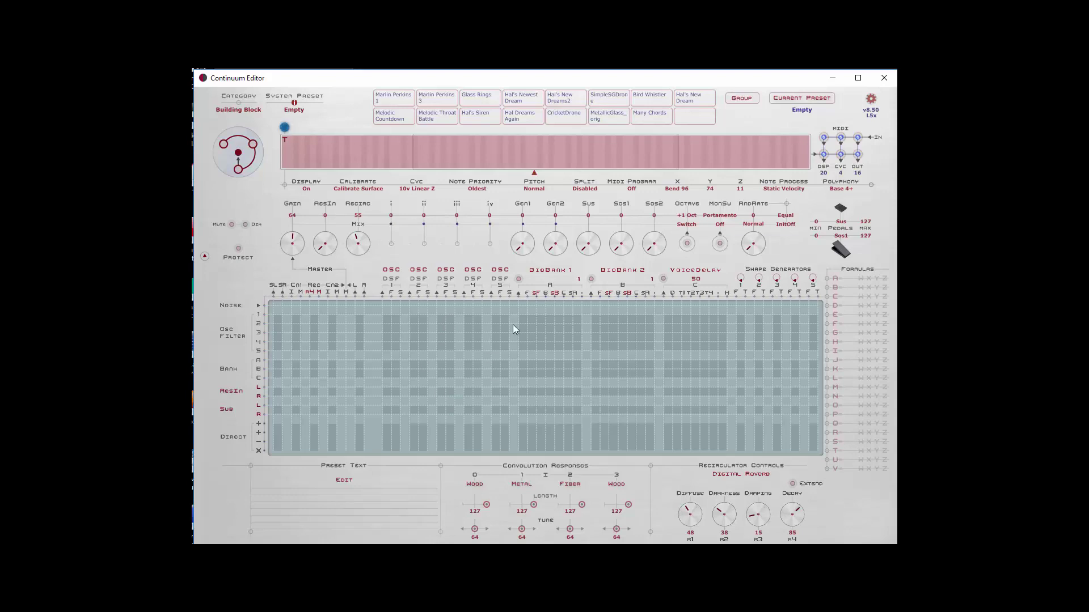
{"action": "left_click", "coordinate": [559, 271]}
{"action": "left_click", "coordinate": [557, 315]}
Step: Route pitch into oscillator 1's frequency and check the live spectrum
{"action": "left_click", "coordinate": [392, 424]}
{"action": "key", "text": "alt+Tab"}
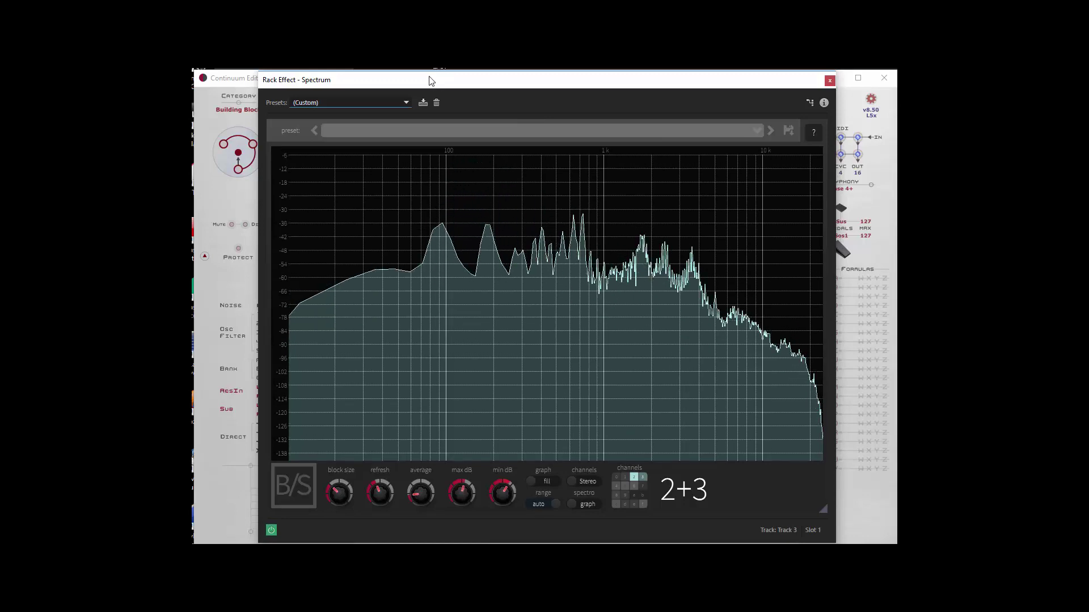
{"action": "left_click_drag", "start_coordinate": [430, 79], "coordinate": [426, 104]}
{"action": "left_click", "coordinate": [457, 501]}
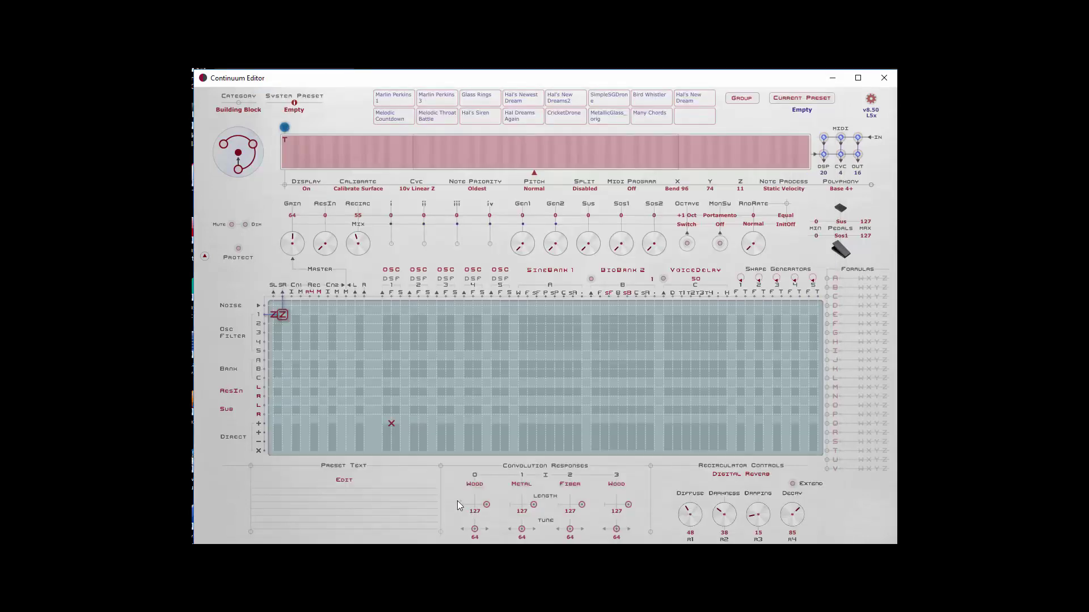
Step: Route pitch to oscillator 2, set its multiplier to 2, and output it with pressure
{"action": "left_click", "coordinate": [418, 424]}
{"action": "left_click", "coordinate": [420, 450]}
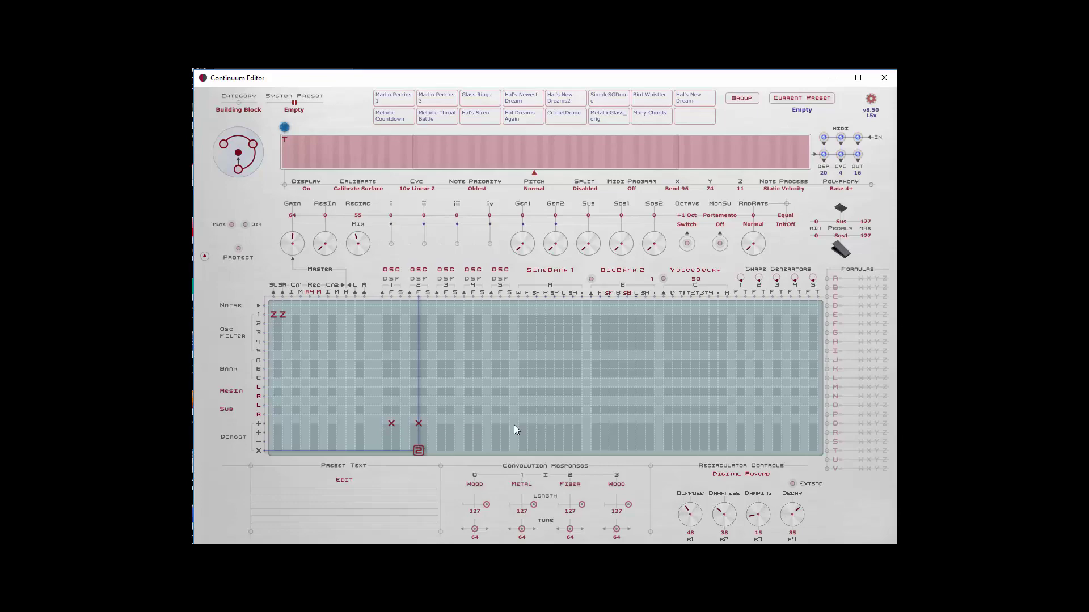
{"action": "left_click", "coordinate": [274, 324]}
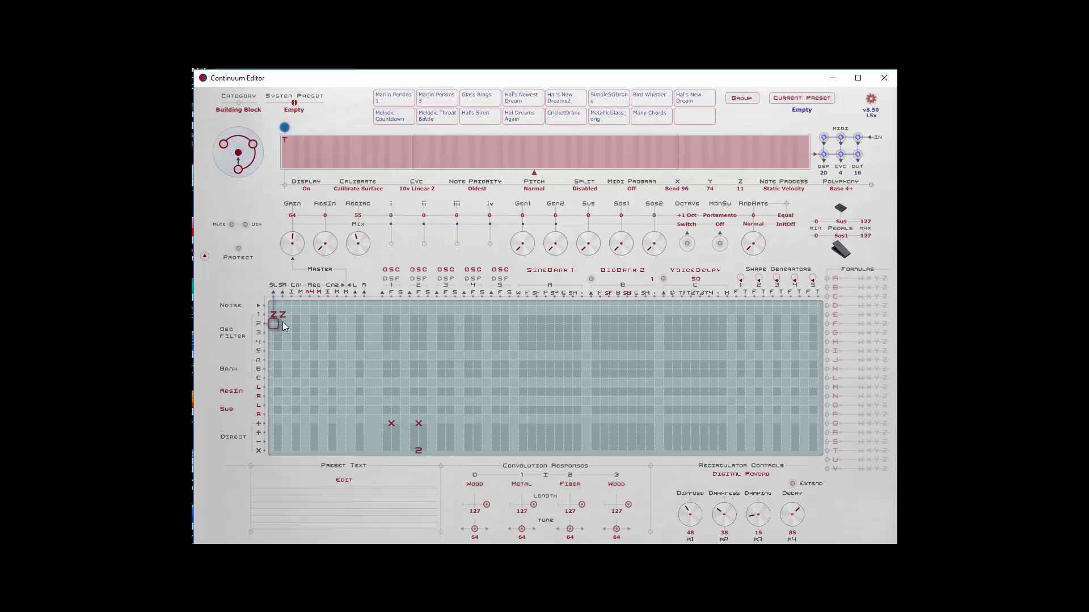
{"action": "key", "text": "alt+Tab"}
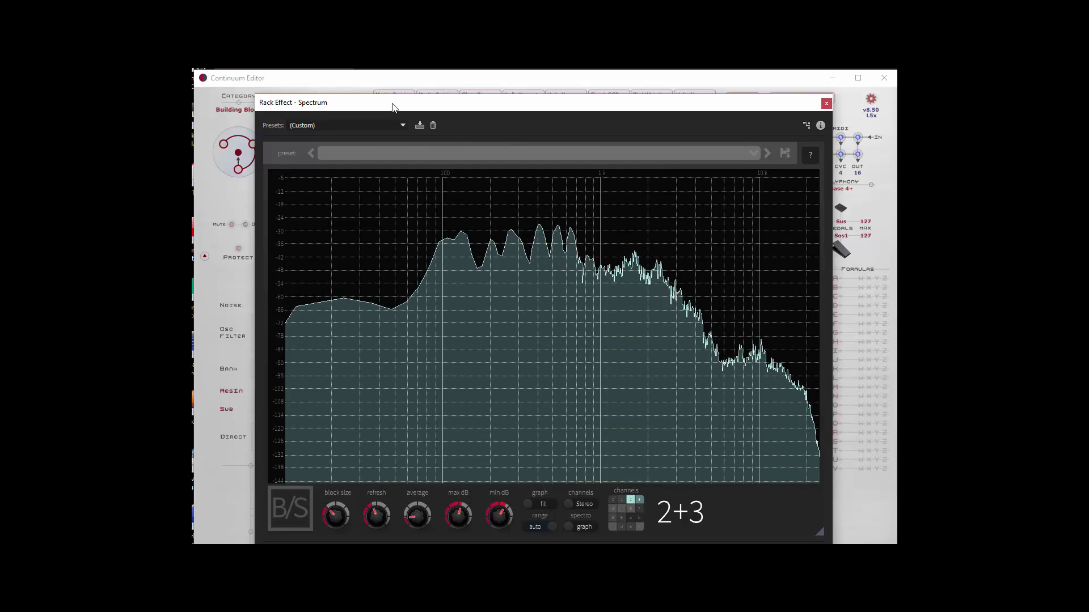
{"action": "key", "text": "alt+Tab"}
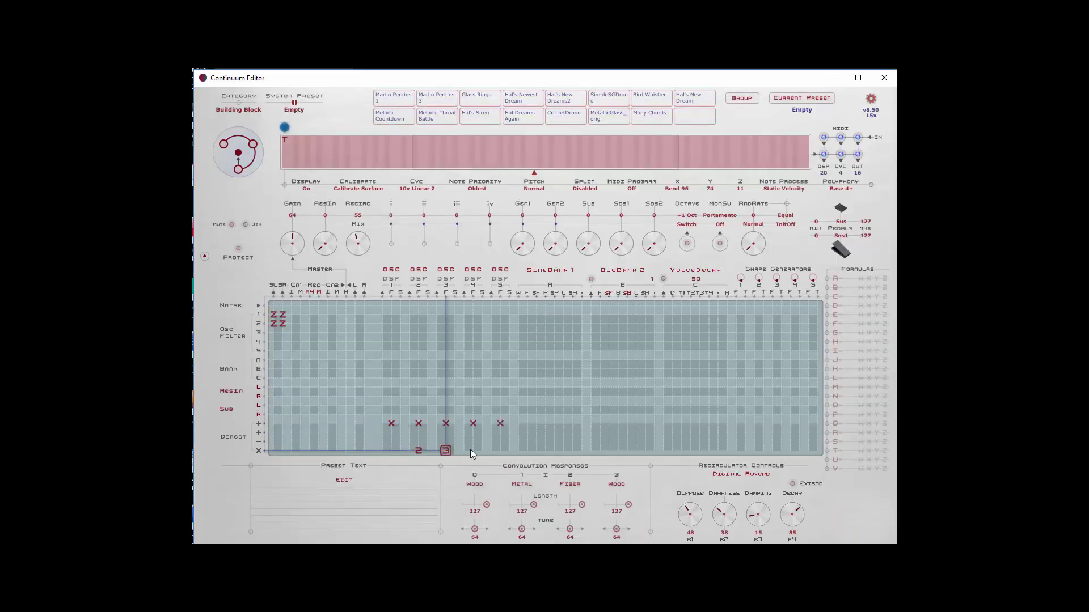
Step: Set oscillator 5's multiplier to 5 and add pressure routings from oscillators 3–5 to SL/SR
{"action": "left_click", "coordinate": [499, 451]}
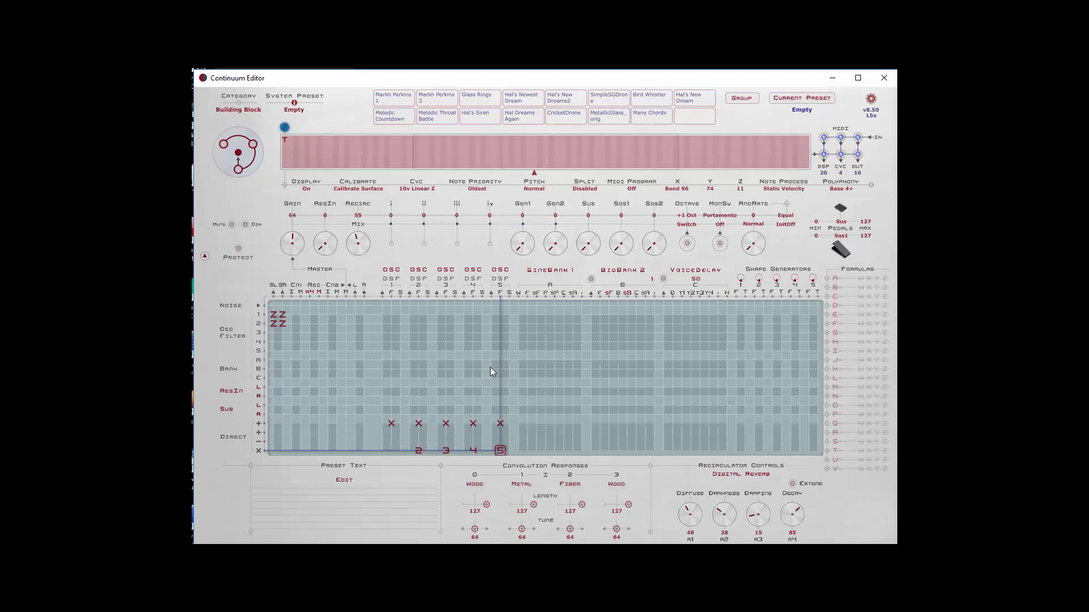
{"action": "left_click", "coordinate": [274, 333]}
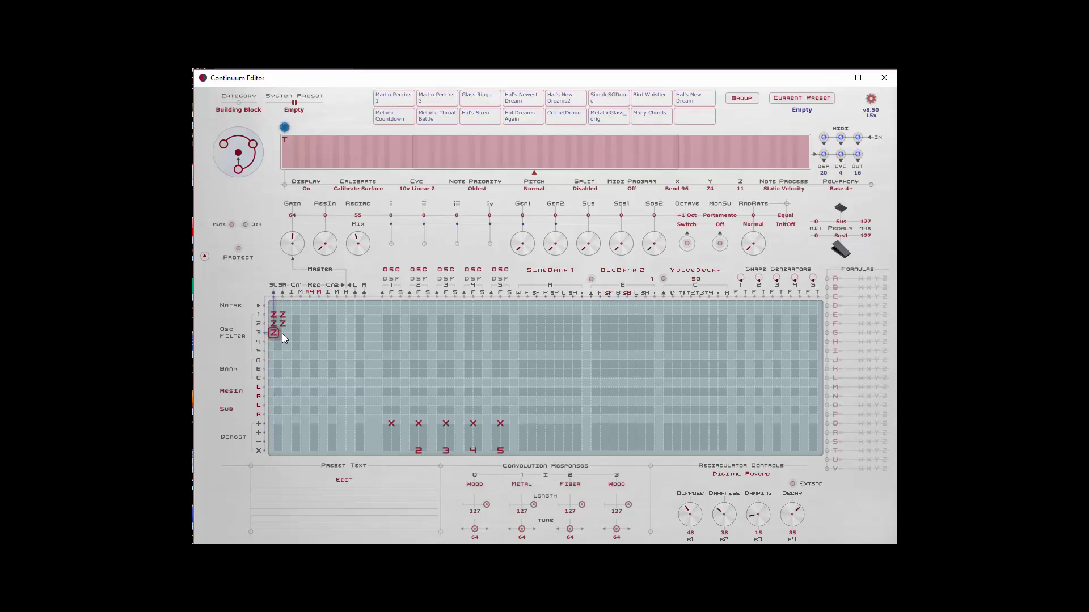
{"action": "left_click", "coordinate": [273, 343]}
{"action": "left_click", "coordinate": [282, 350]}
{"action": "left_click_drag", "start_coordinate": [811, 150], "coordinate": [696, 101]}
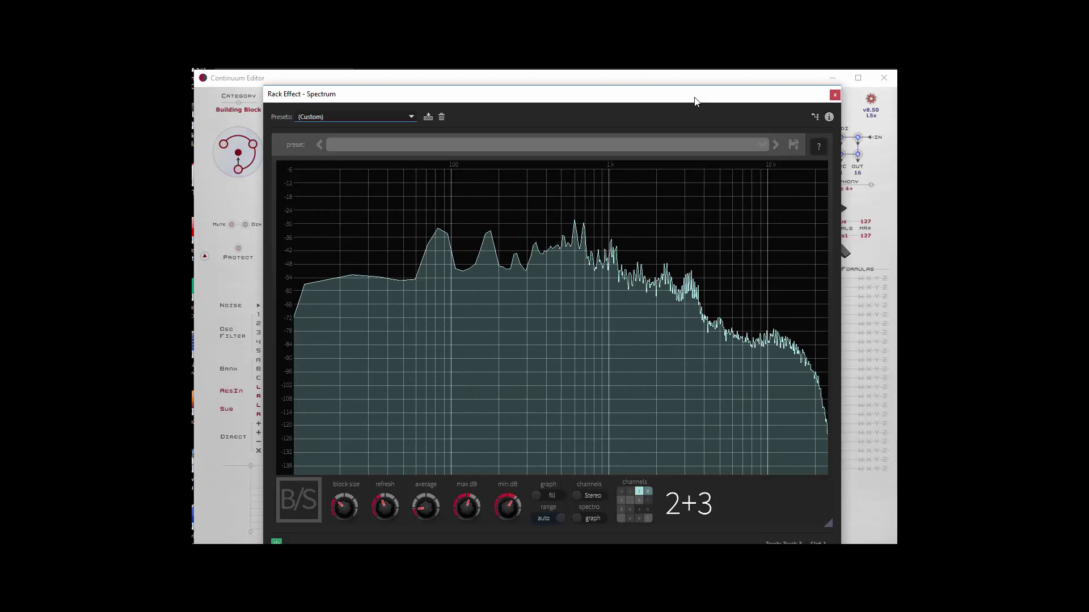
{"action": "left_click_drag", "start_coordinate": [402, 97], "coordinate": [1038, 114]}
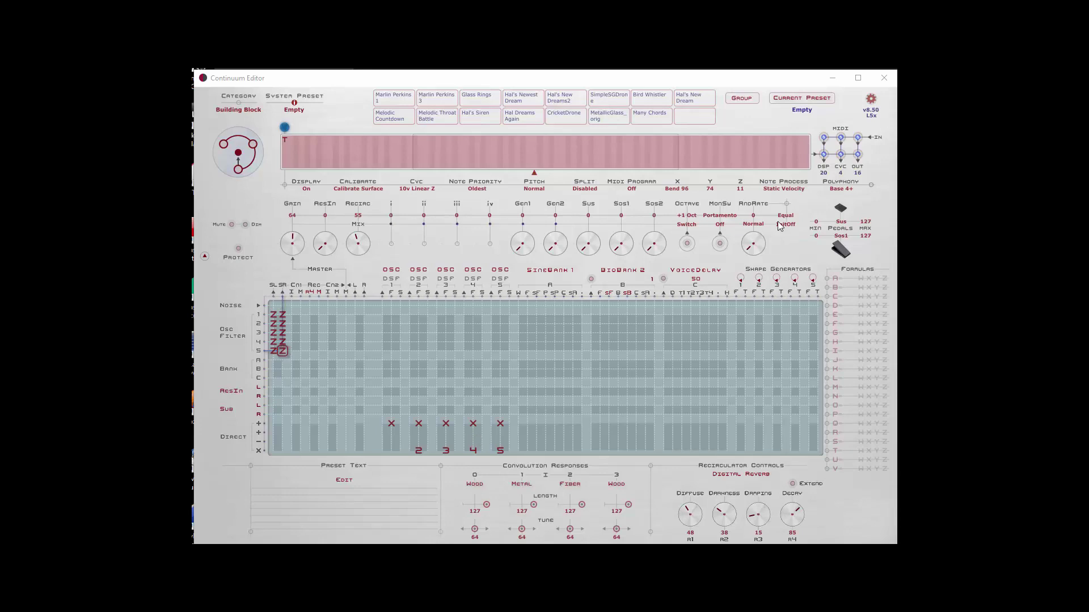
Step: Load the AdditiveSynth preset from disk, adjust knob i, and show oscillator 2's formula A
{"action": "left_click", "coordinate": [797, 100]}
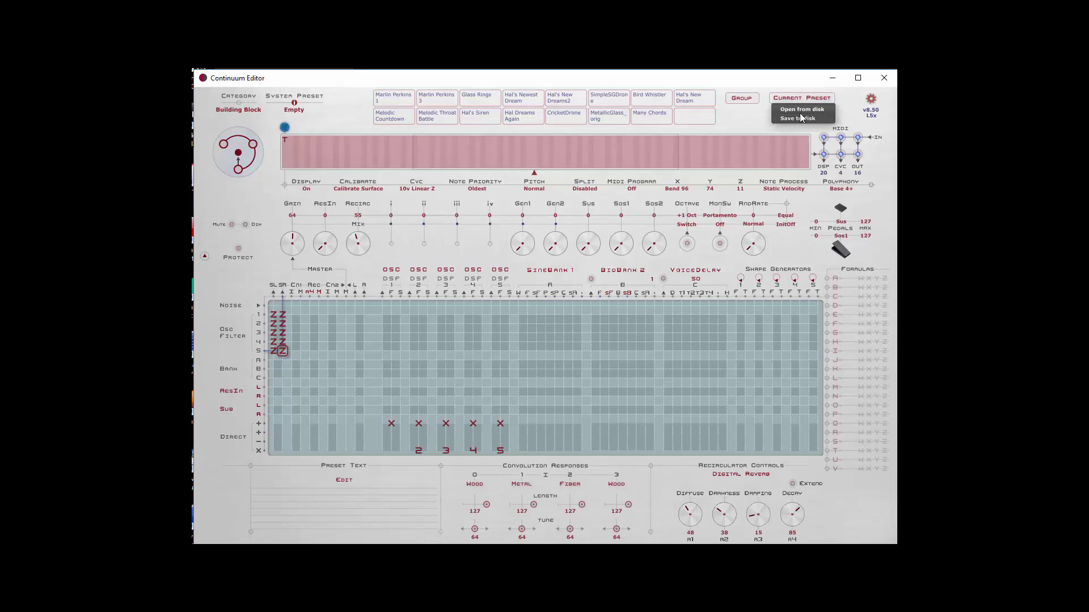
{"action": "left_click", "coordinate": [800, 110]}
{"action": "left_click", "coordinate": [340, 164]}
{"action": "left_click", "coordinate": [645, 376]}
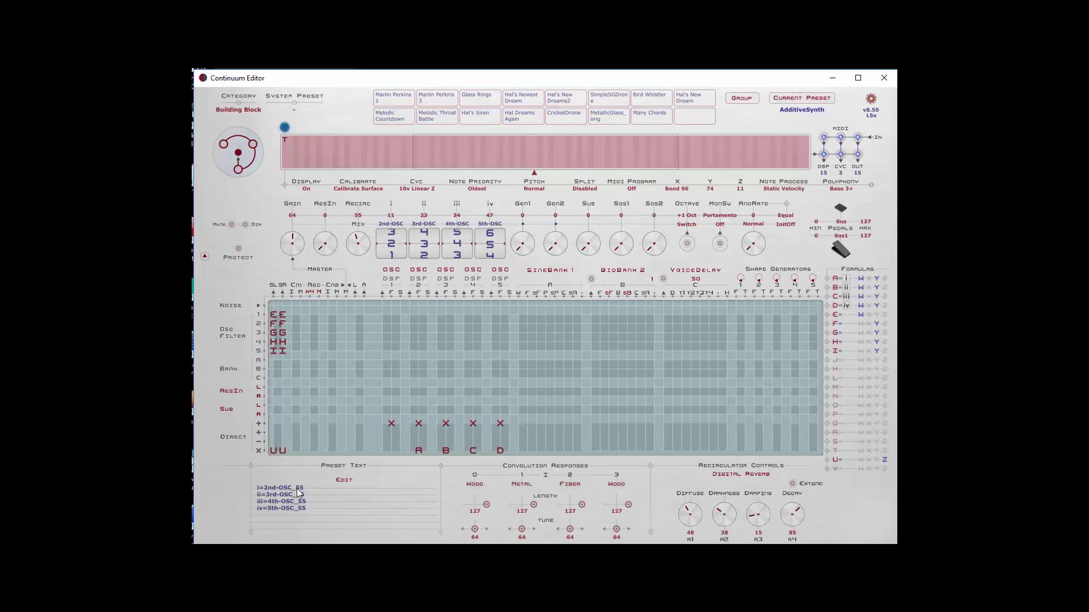
{"action": "left_click_drag", "start_coordinate": [391, 250], "coordinate": [390, 272]}
{"action": "left_click", "coordinate": [419, 452]}
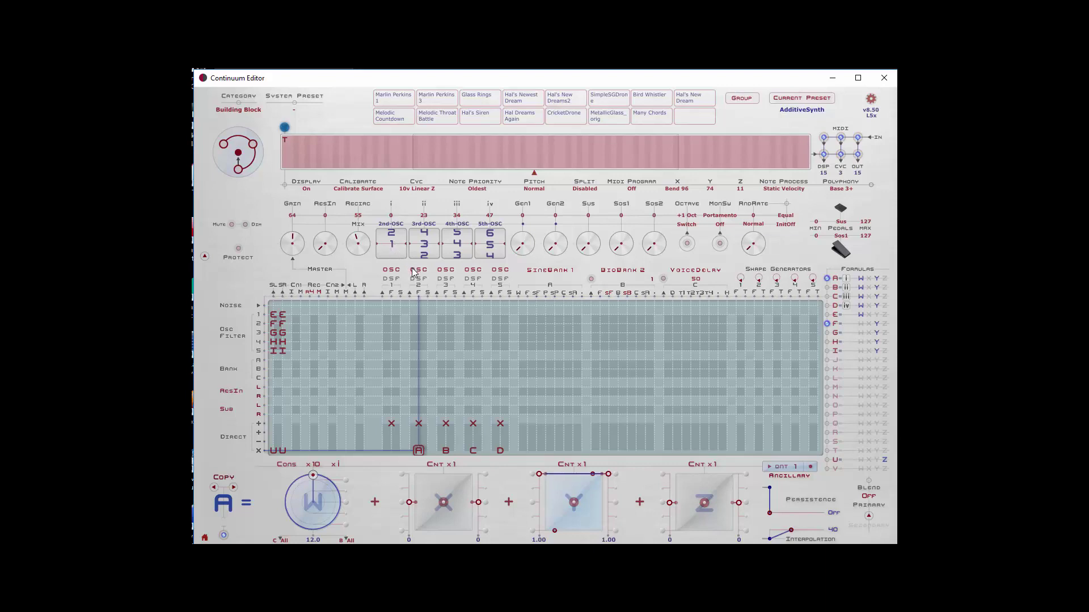
Step: View multiplier formulas A, B and C for oscillators 2–4 and make formula D scale by iv
{"action": "left_click", "coordinate": [392, 305]}
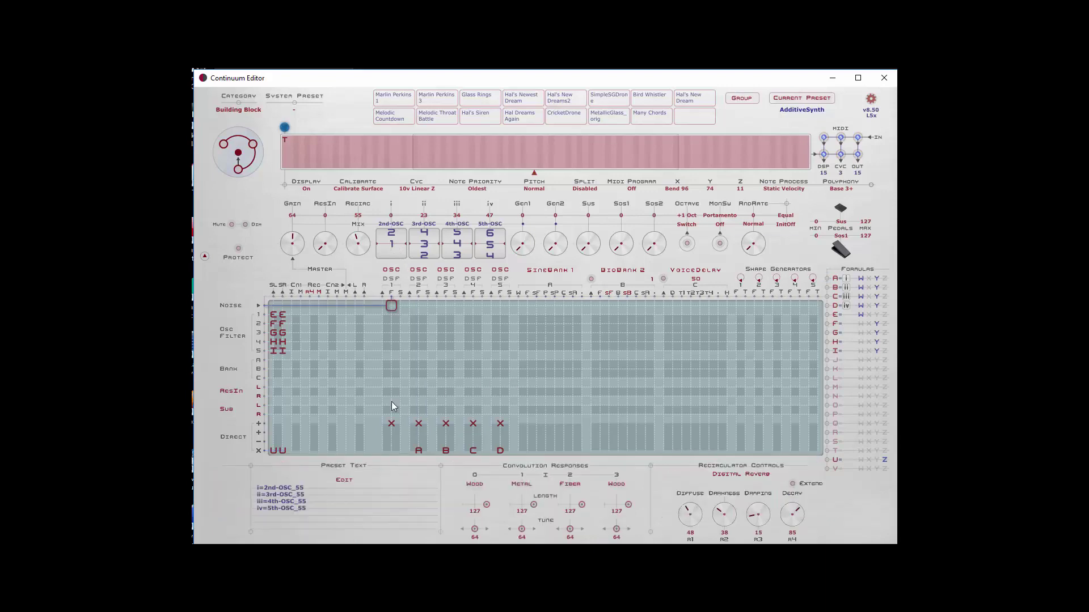
{"action": "left_click", "coordinate": [391, 450]}
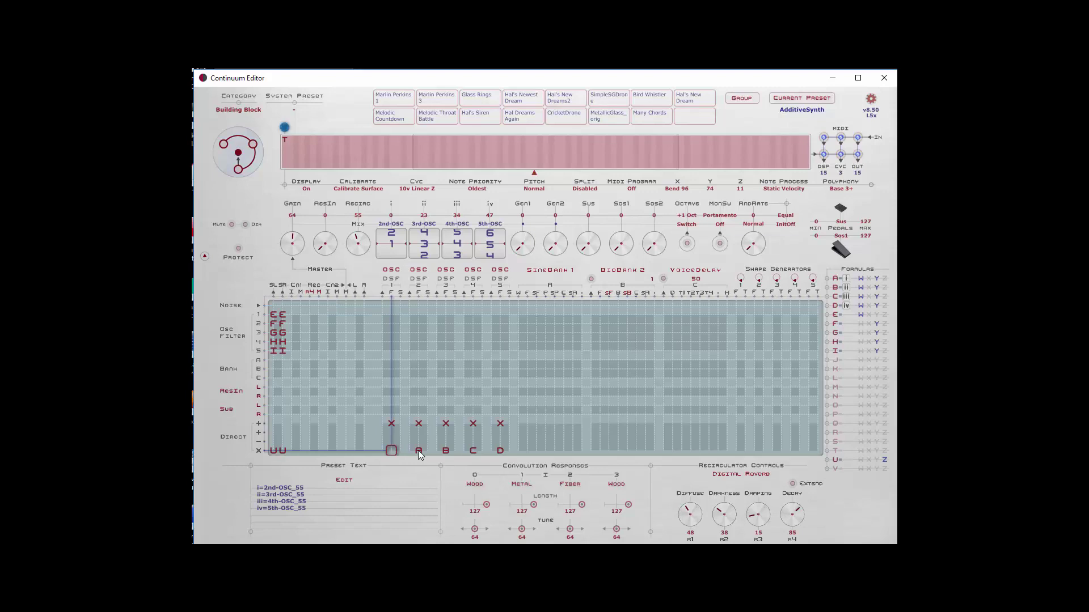
{"action": "left_click", "coordinate": [419, 450]}
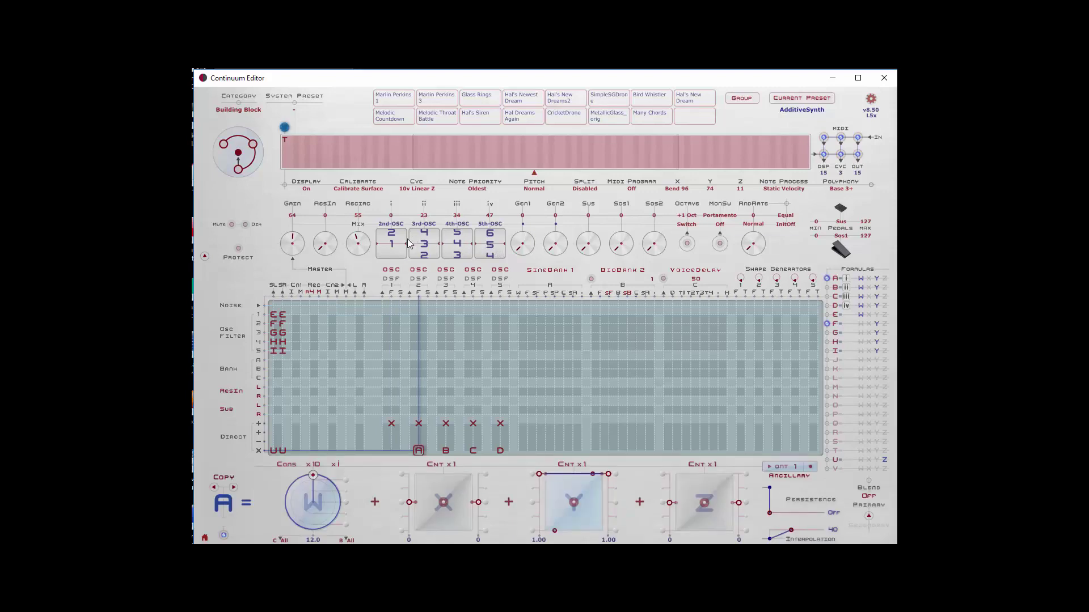
{"action": "left_click", "coordinate": [446, 452]}
{"action": "left_click", "coordinate": [476, 451]}
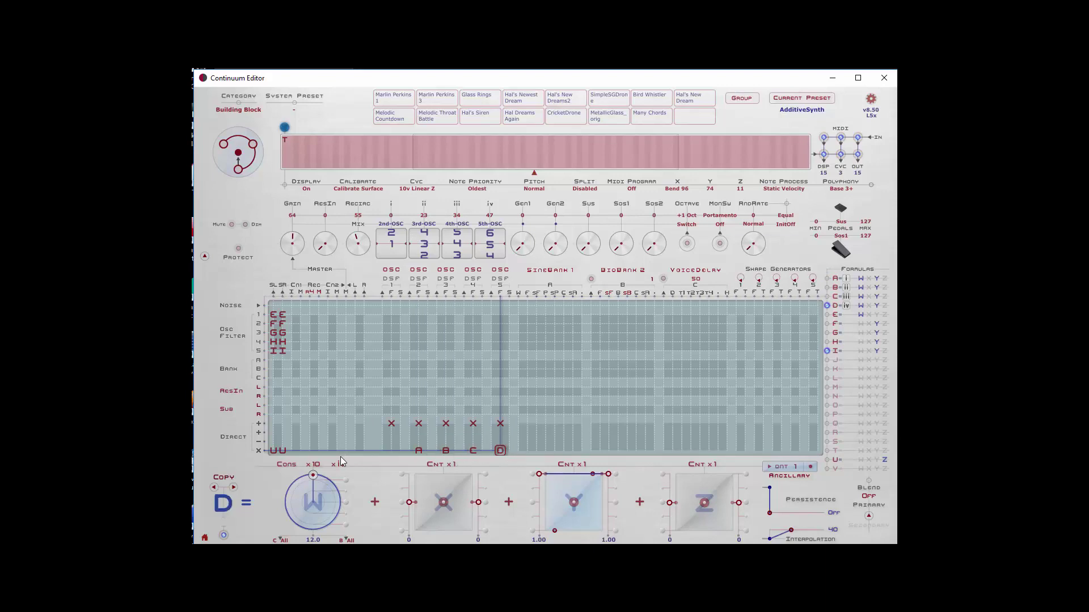
{"action": "left_click", "coordinate": [343, 464]}
Step: Raise parameter i to 13 and bring the editor back in front of the Spectrum window
{"action": "left_click_drag", "start_coordinate": [400, 253], "coordinate": [403, 433]}
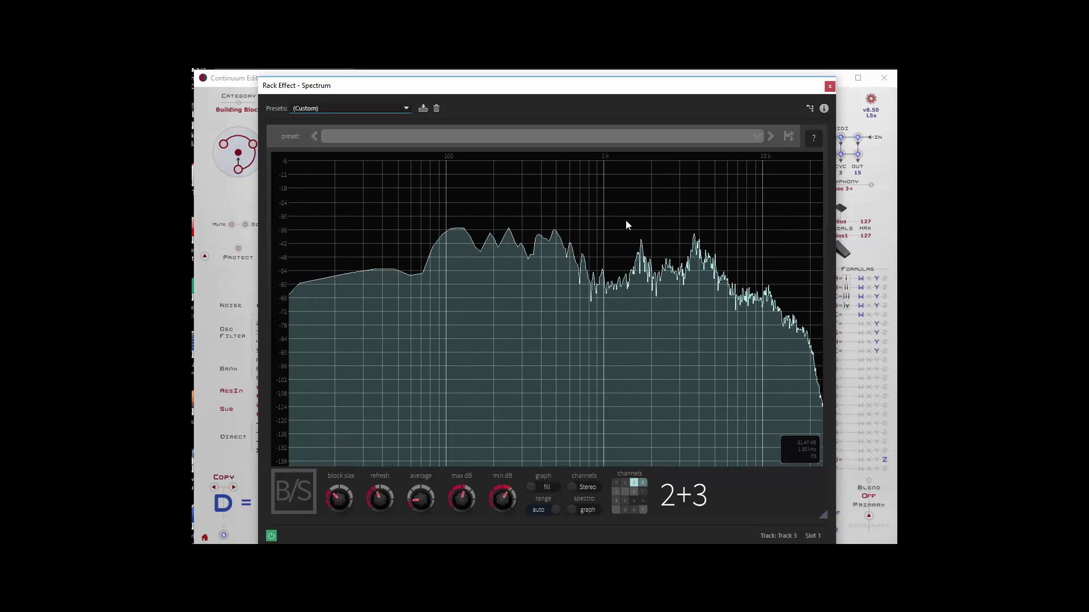
{"action": "left_click", "coordinate": [240, 99]}
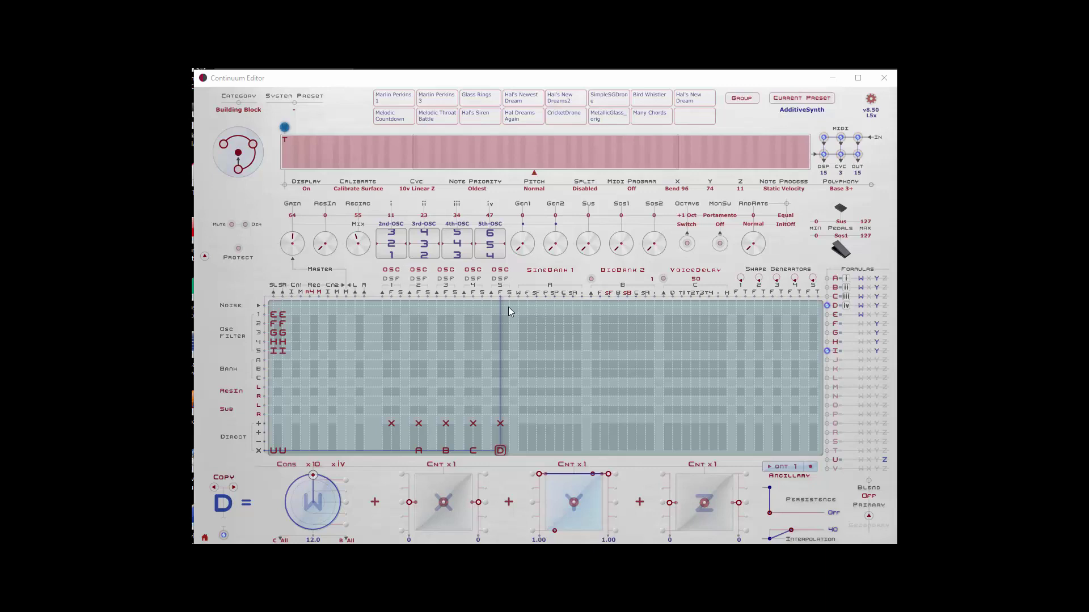
Step: Raise the 2nd–5th oscillator harmonic drums, leaving i–iv at 11, 23, 34 and 47
{"action": "left_click", "coordinate": [396, 252]}
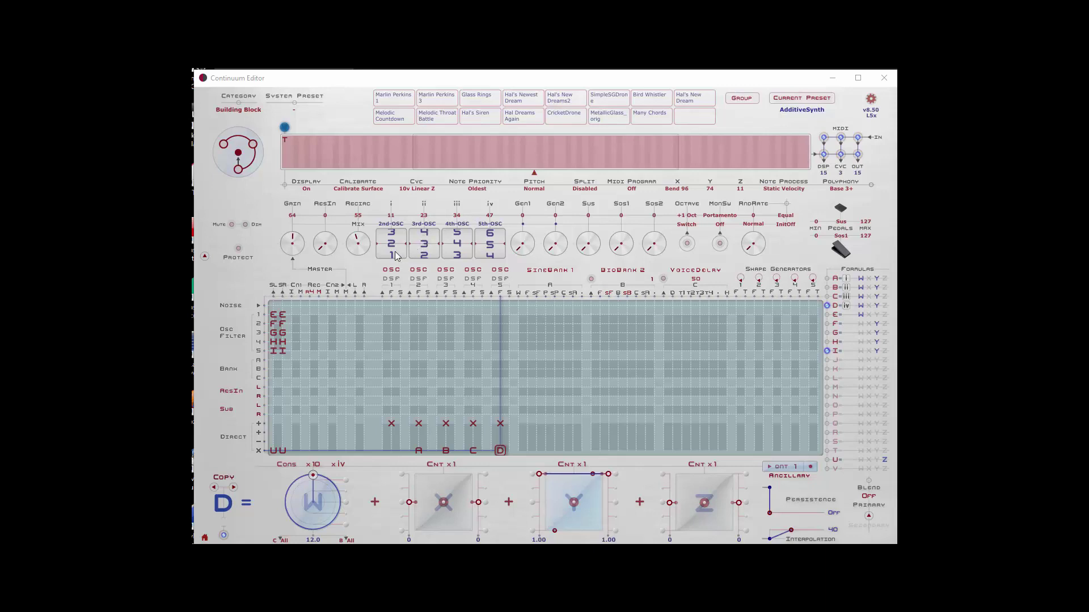
{"action": "left_click", "coordinate": [426, 253]}
{"action": "left_click", "coordinate": [458, 249]}
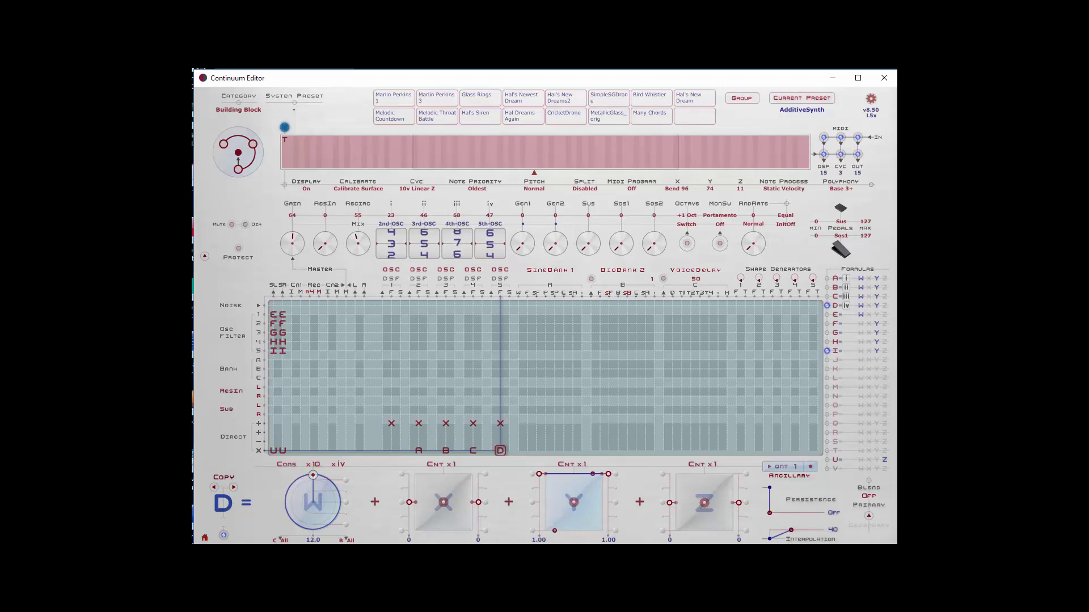
{"action": "left_click", "coordinate": [491, 250]}
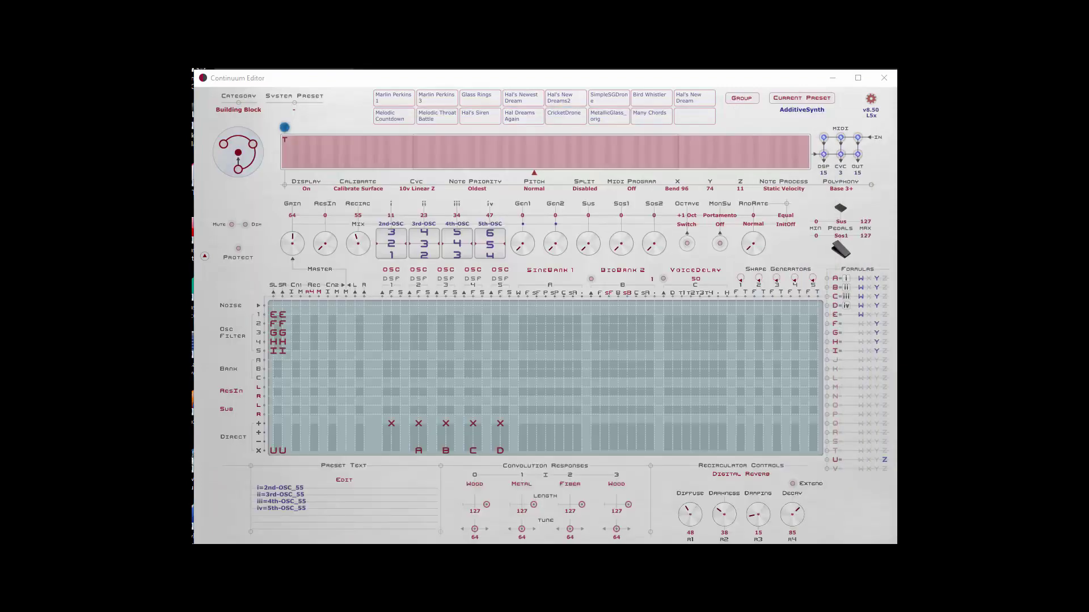
{"action": "mouse_move", "coordinate": [732, 114]}
{"action": "left_mouse_down"}
{"action": "mouse_move", "coordinate": [457, 97]}
{"action": "mouse_move", "coordinate": [460, 84]}
{"action": "left_mouse_up"}
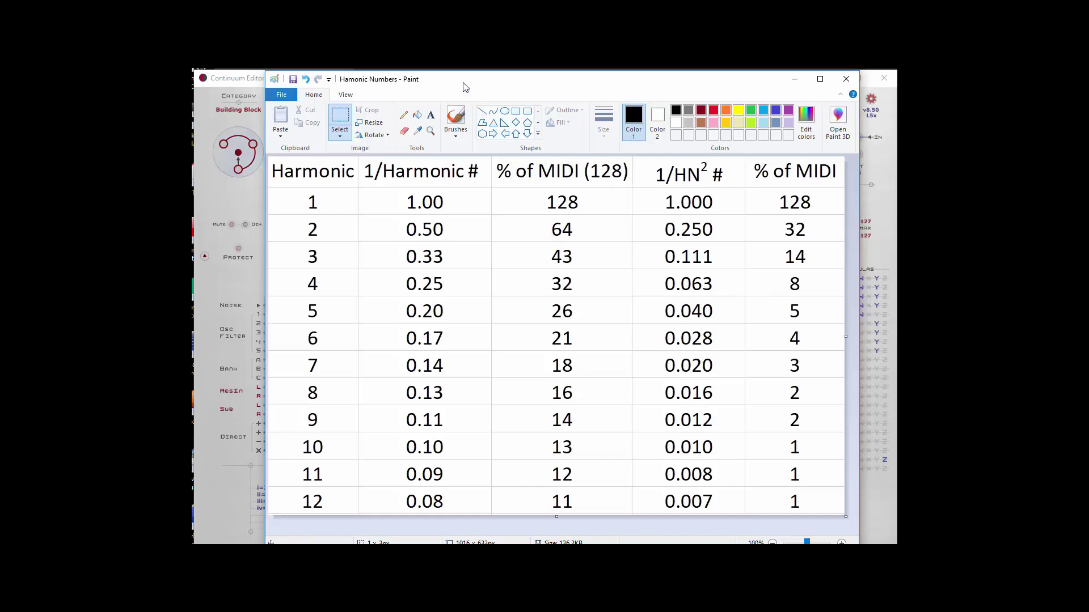
{"action": "left_click_drag", "start_coordinate": [465, 83], "coordinate": [1030, 73]}
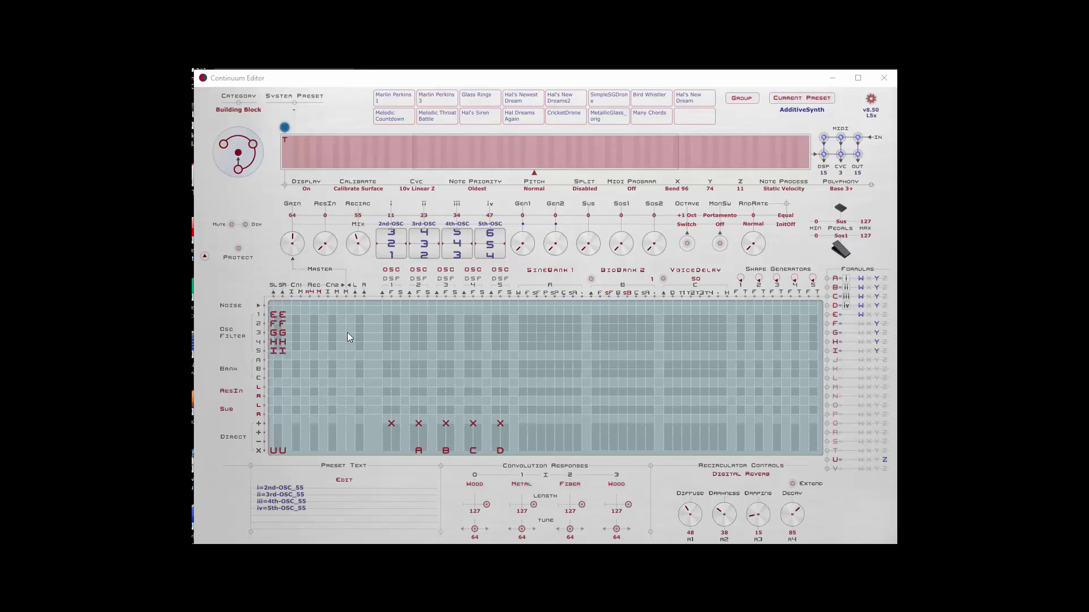
Step: Inspect amplitude formulas E, F, A, G, H and F, then bring up the Harmonic Numbers table
{"action": "left_click", "coordinate": [283, 316]}
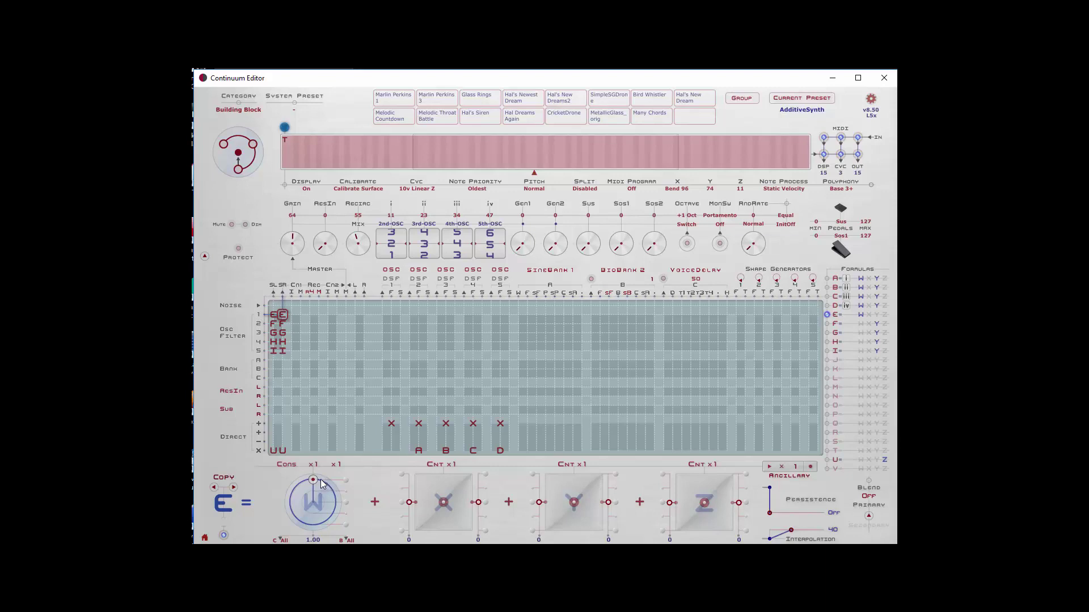
{"action": "left_click", "coordinate": [282, 324]}
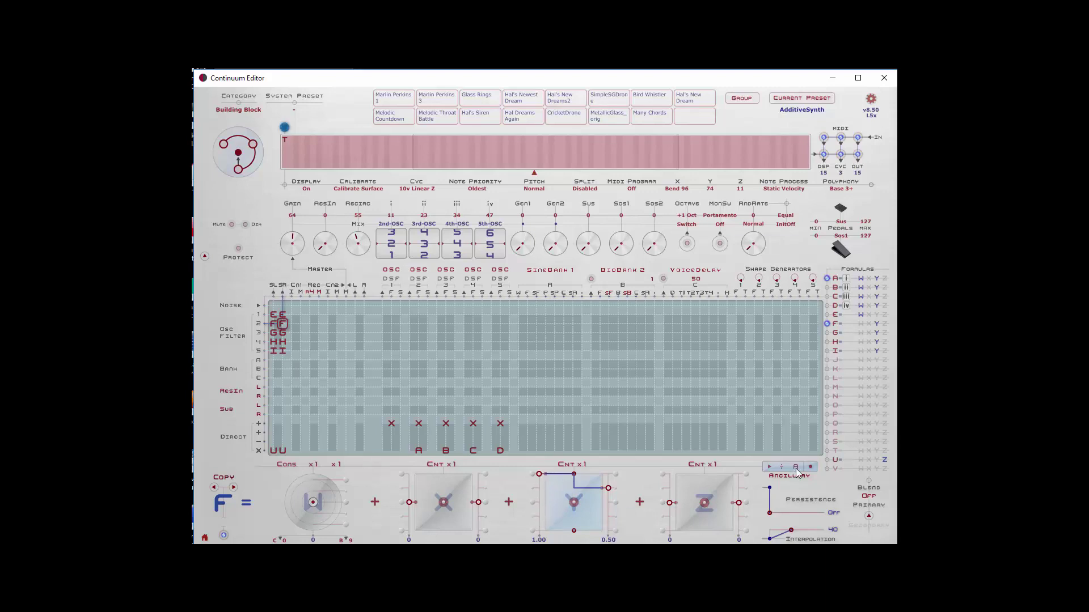
{"action": "left_click", "coordinate": [420, 451]}
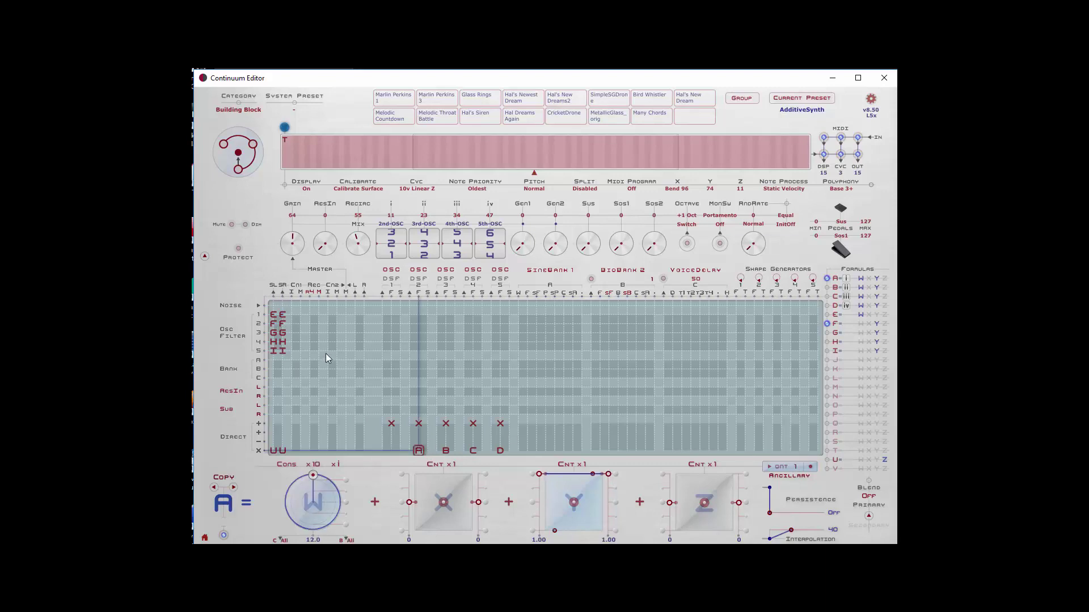
{"action": "left_click", "coordinate": [282, 334]}
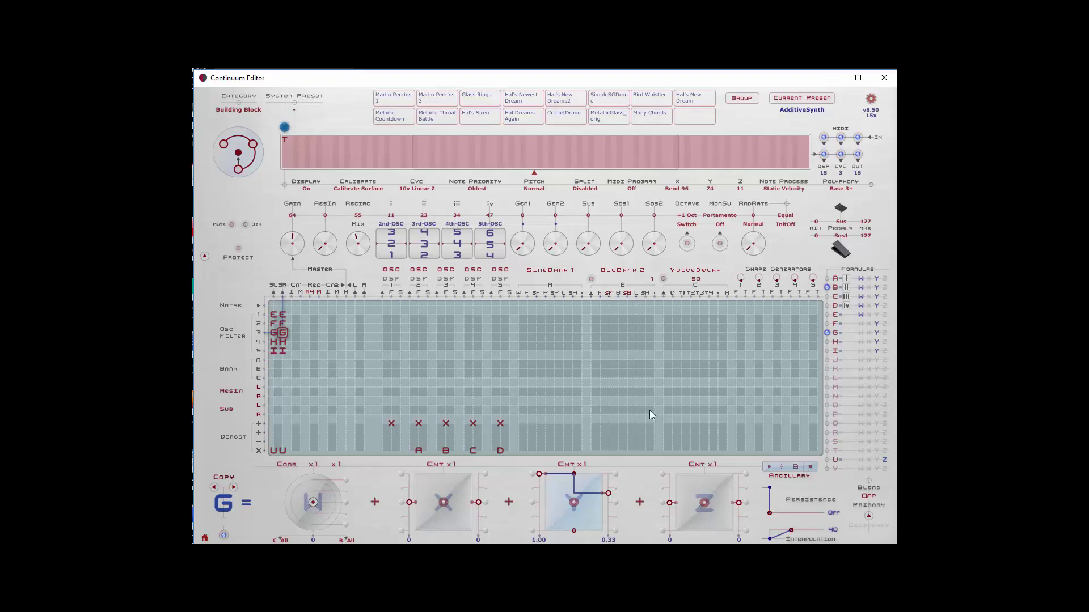
{"action": "left_click", "coordinate": [284, 342]}
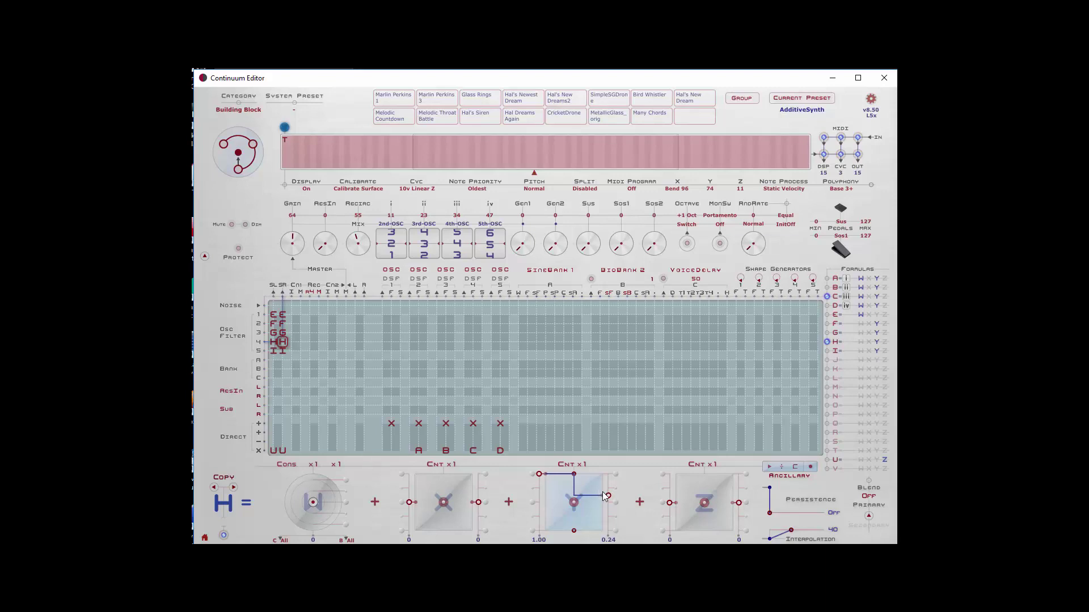
{"action": "left_click", "coordinate": [282, 324]}
{"action": "key", "text": "alt+Tab"}
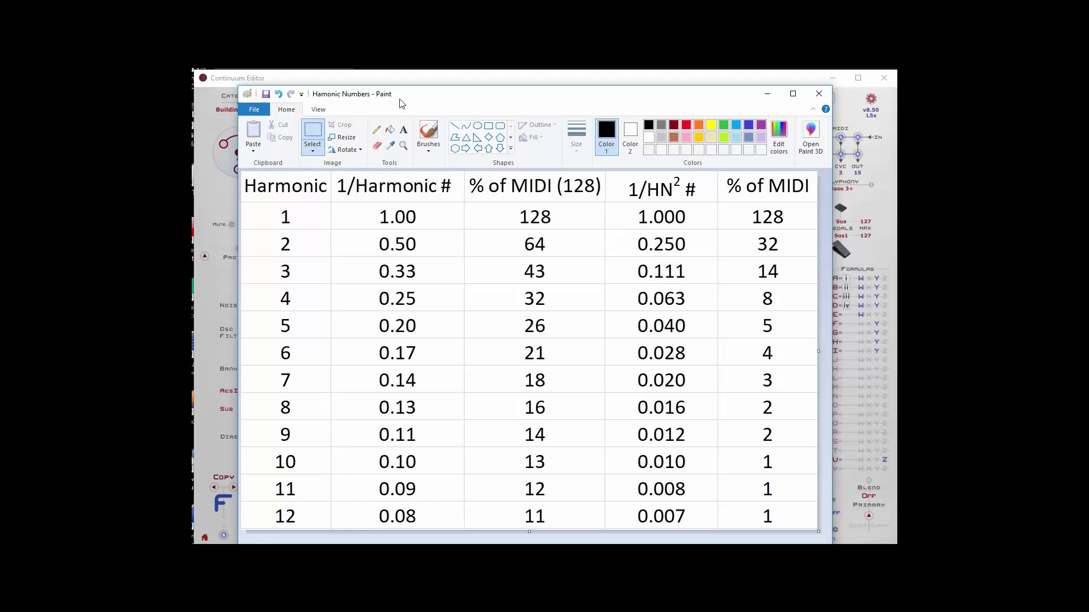
Step: Close the table, set the second oscillator's i value to 12, recheck the table, and show formula G
{"action": "left_click", "coordinate": [405, 79]}
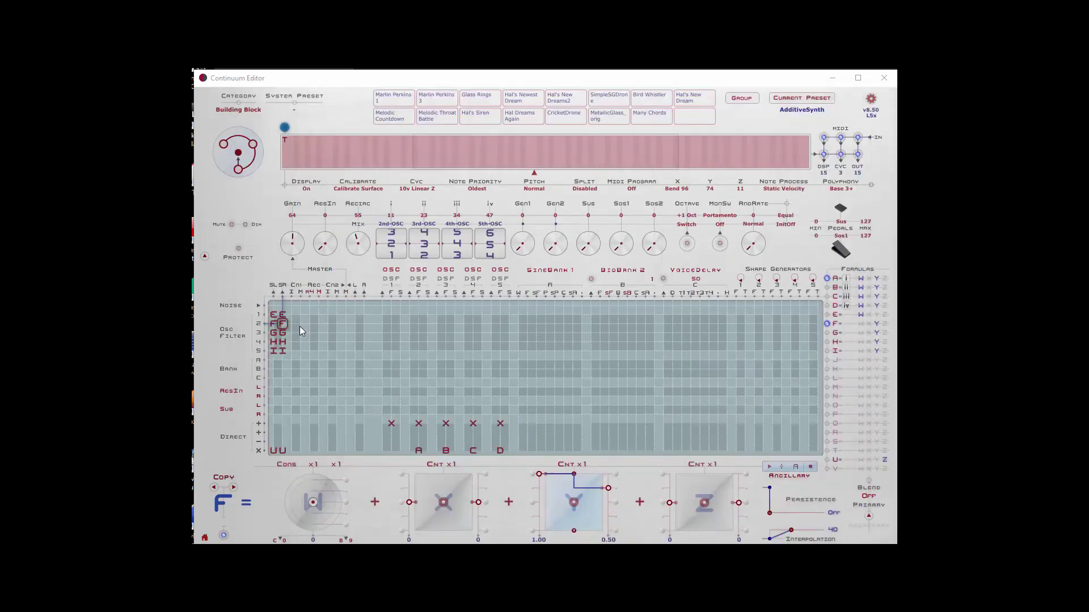
{"action": "left_click_drag", "start_coordinate": [389, 246], "coordinate": [389, 239]}
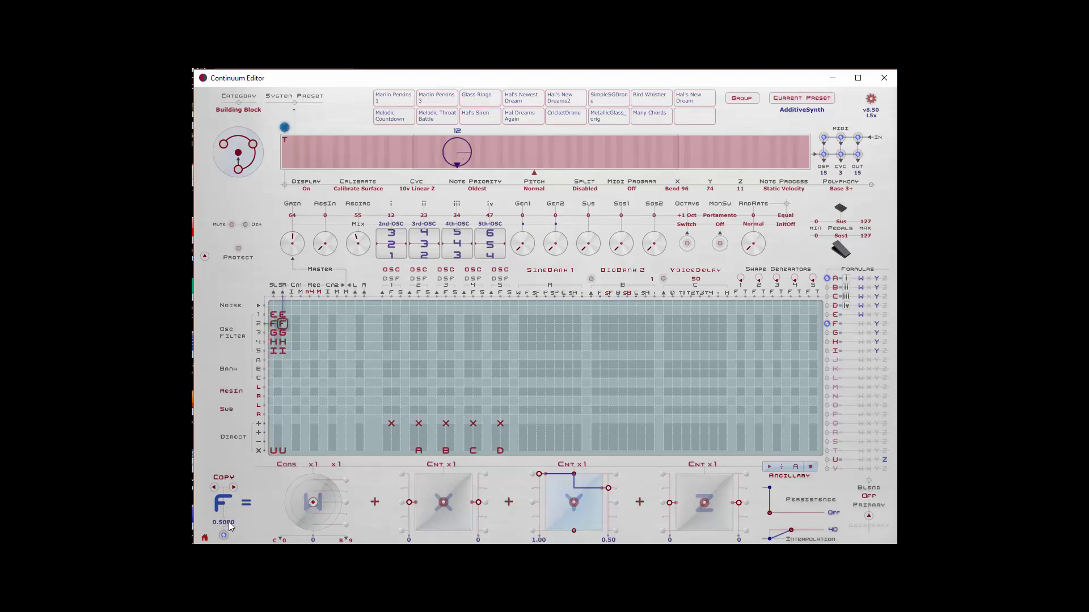
{"action": "scroll", "coordinate": [236, 522], "scroll_direction": "down", "scroll_amount": 1}
{"action": "key", "text": "alt+Tab"}
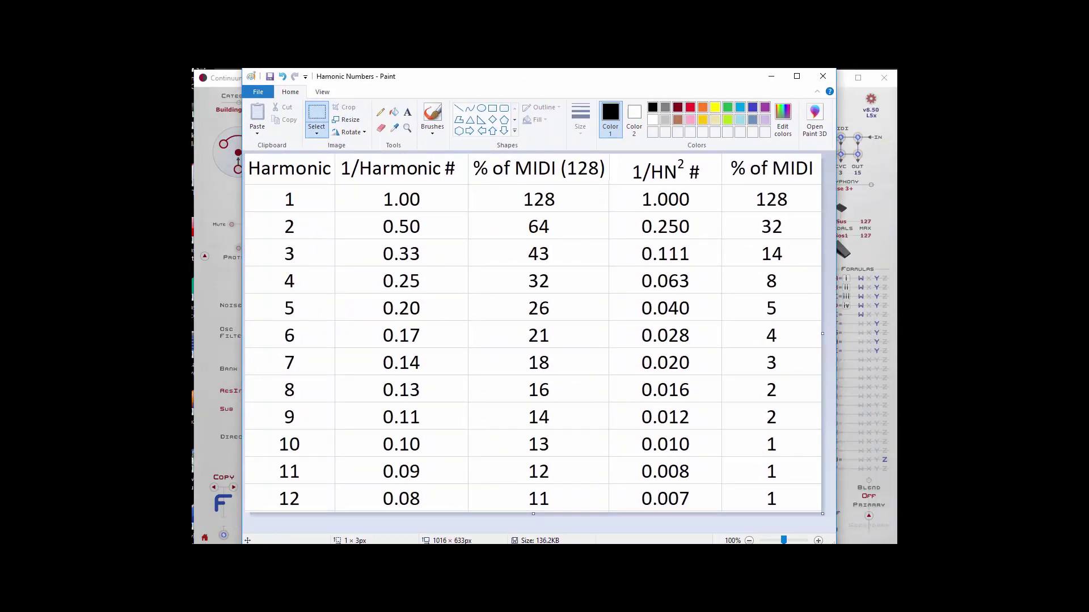
{"action": "key", "text": "alt+Tab"}
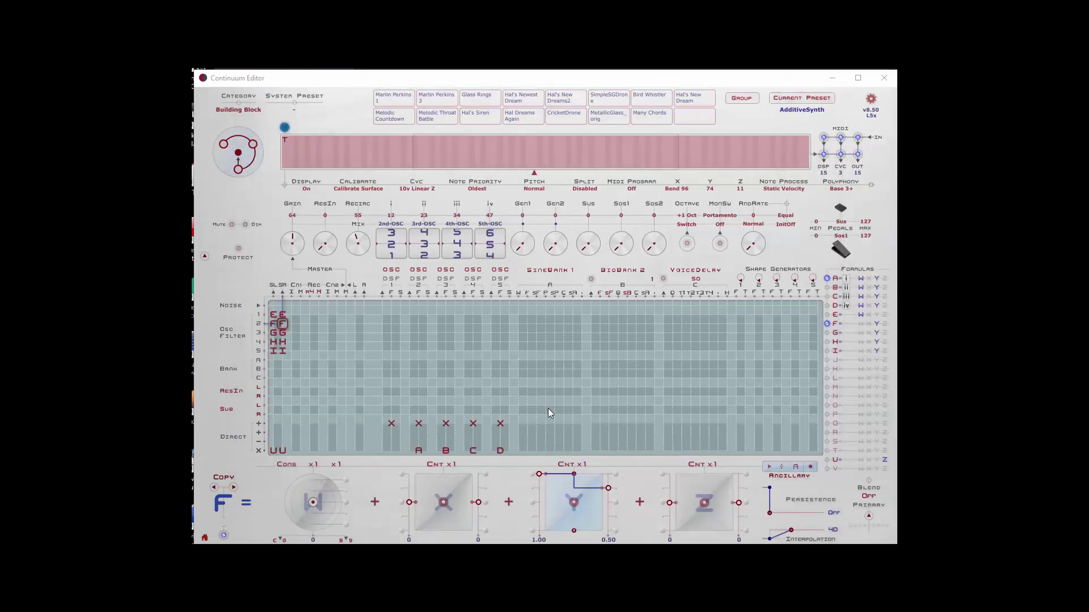
{"action": "left_click", "coordinate": [283, 332]}
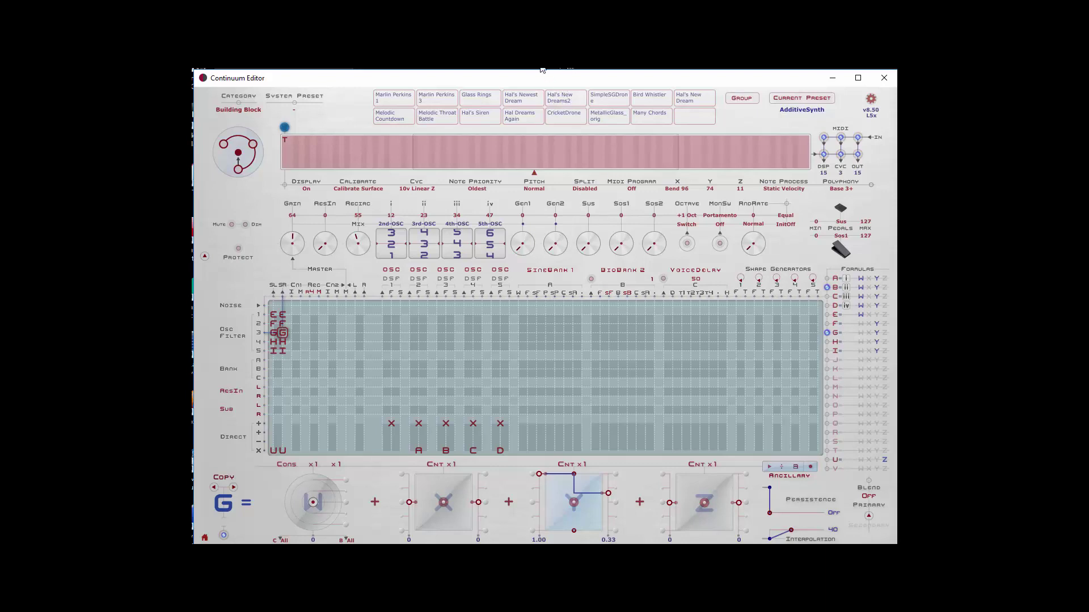
Step: Turn the 2nd–5th oscillator drums to 22, 46, 69 and 94 (harmonics 3, 5, 7, 9)
{"action": "scroll", "coordinate": [396, 248], "scroll_direction": "up", "scroll_amount": 10}
{"action": "scroll", "coordinate": [425, 248], "scroll_direction": "up", "scroll_amount": 15}
{"action": "scroll", "coordinate": [457, 249], "scroll_direction": "up", "scroll_amount": 10}
{"action": "scroll", "coordinate": [457, 244], "scroll_direction": "up", "scroll_amount": 10}
{"action": "scroll", "coordinate": [424, 243], "scroll_direction": "down", "scroll_amount": 15}
{"action": "scroll", "coordinate": [457, 244], "scroll_direction": "down", "scroll_amount": 1}
{"action": "scroll", "coordinate": [490, 244], "scroll_direction": "up", "scroll_amount": 15}
{"action": "scroll", "coordinate": [490, 244], "scroll_direction": "up", "scroll_amount": 6}
{"action": "mouse_move", "coordinate": [504, 296]}
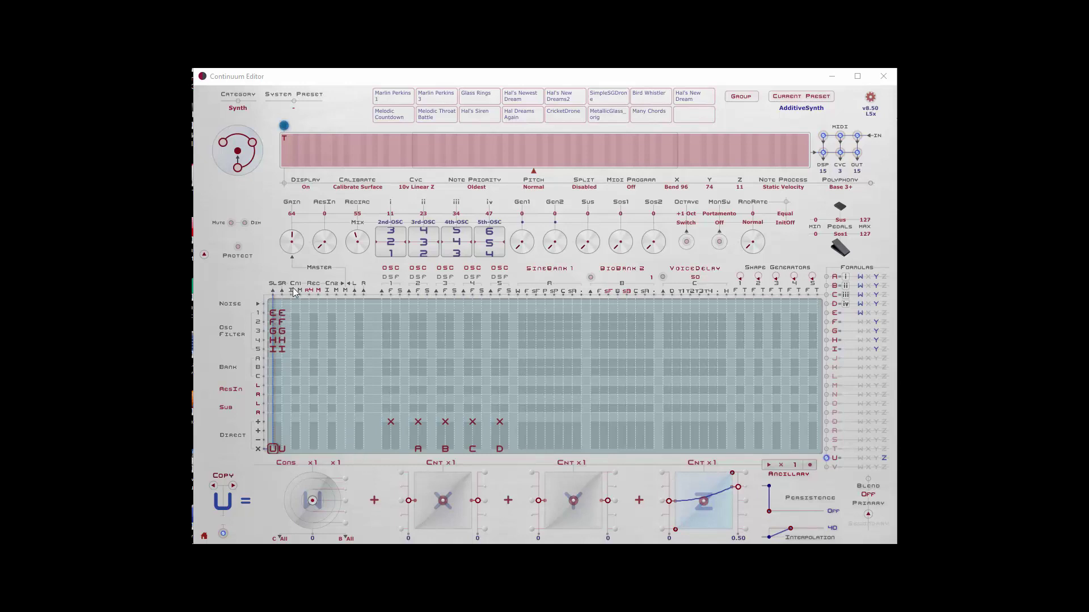
Step: Open formula U from the Direct row, where pressure Z shapes the overall volume
{"action": "left_click", "coordinate": [274, 448]}
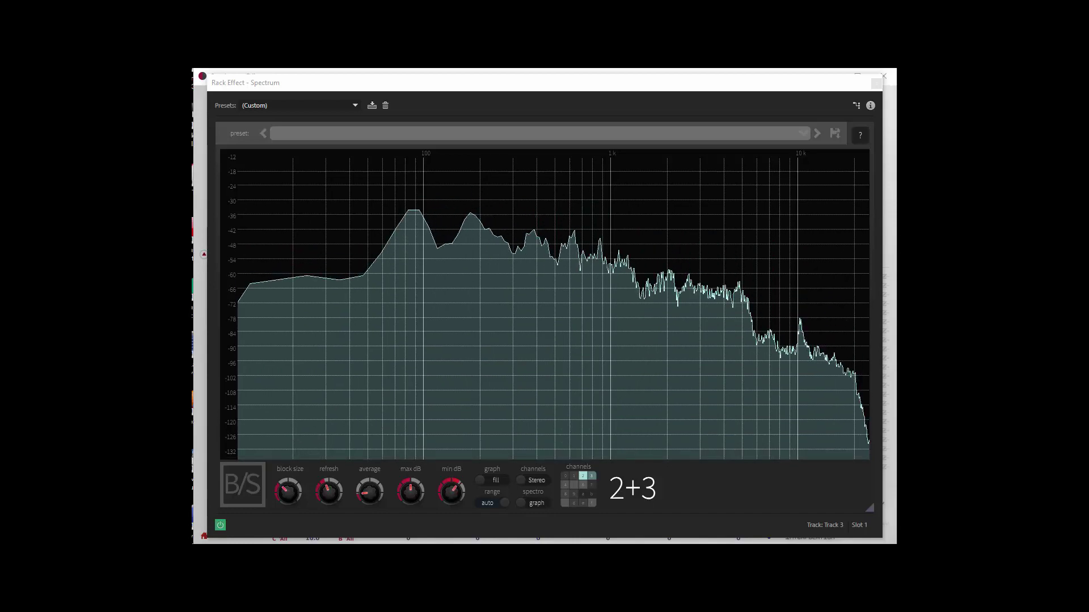
Step: Bypass the Spectrum analyzer to freeze its harmonic peaks from about 100 Hz to 1.5 kHz
{"action": "left_click", "coordinate": [229, 537]}
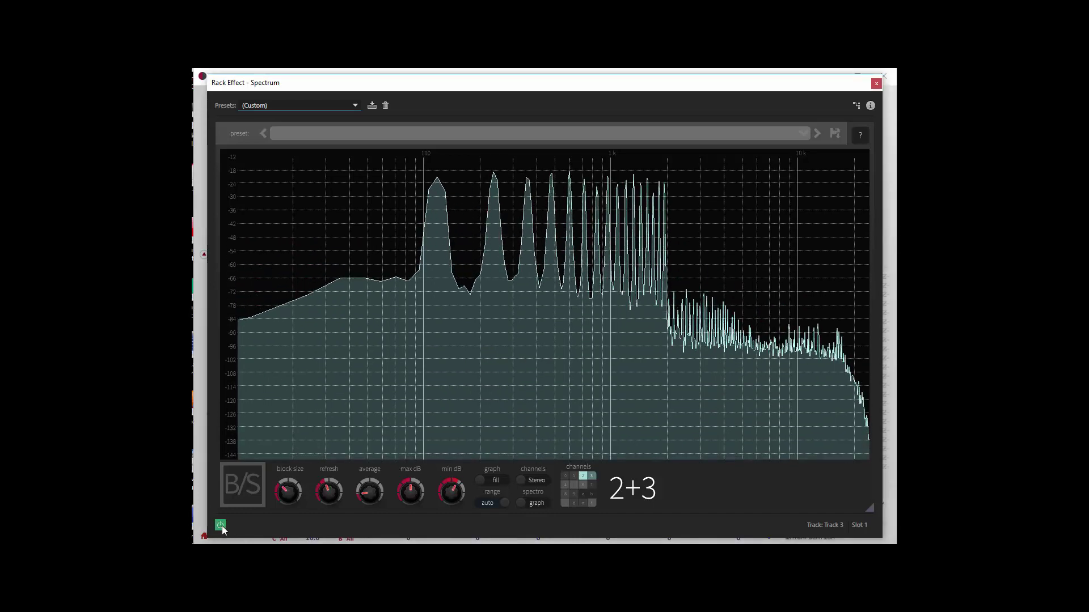
{"action": "left_click", "coordinate": [221, 527]}
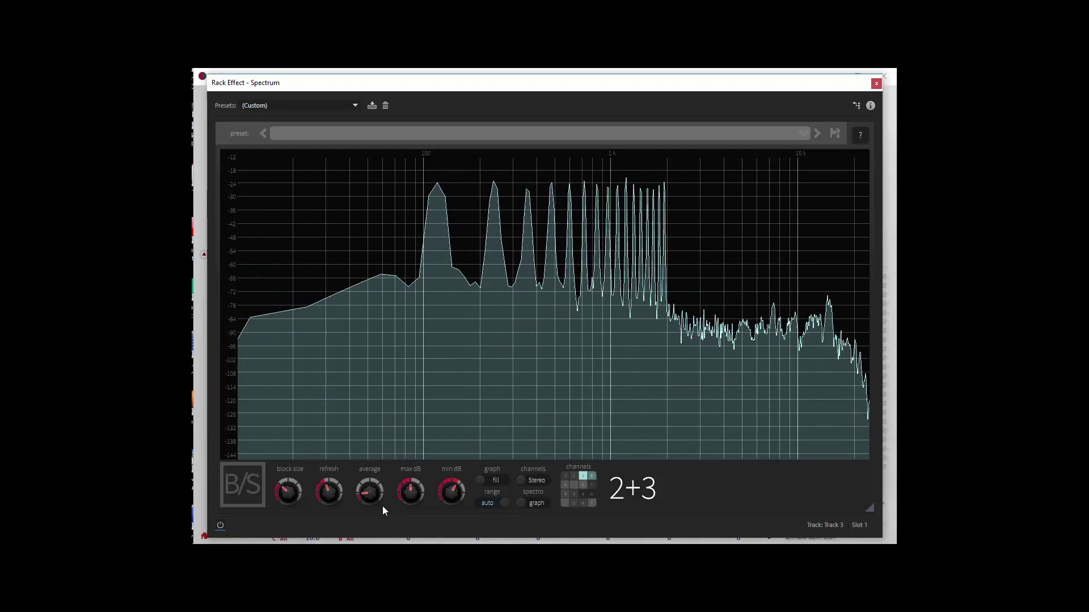